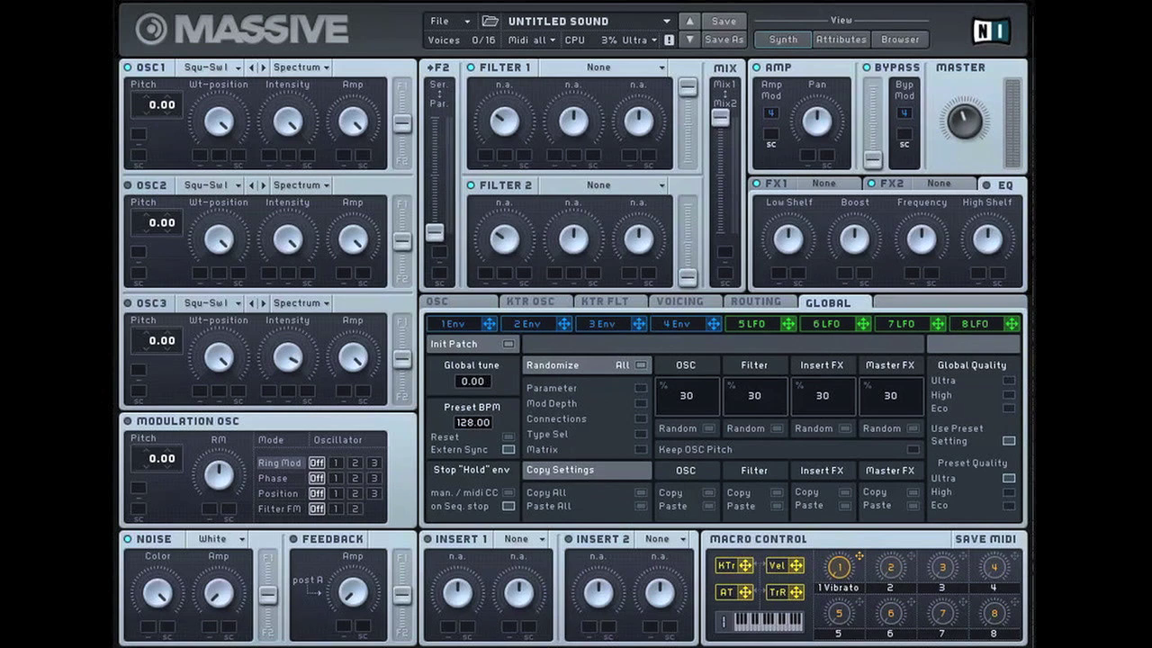
Step: Start a blank sound, load Smooth Square into OSC1 and lower its Intensity knob
{"action": "left_click", "coordinate": [454, 22]}
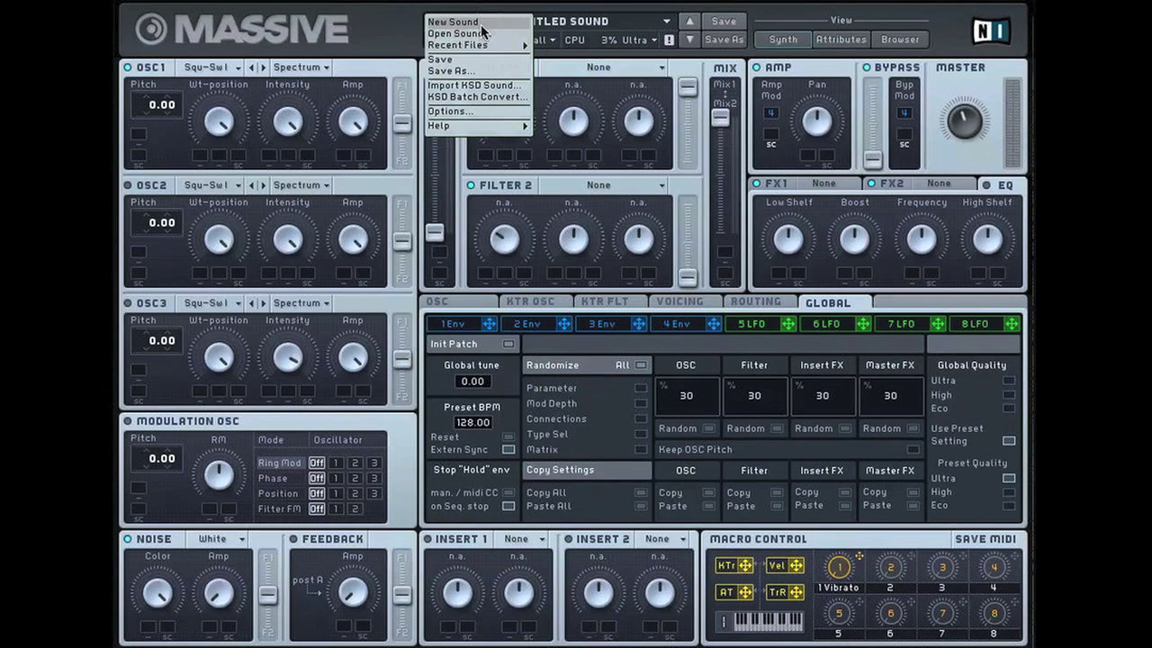
{"action": "left_click", "coordinate": [482, 25]}
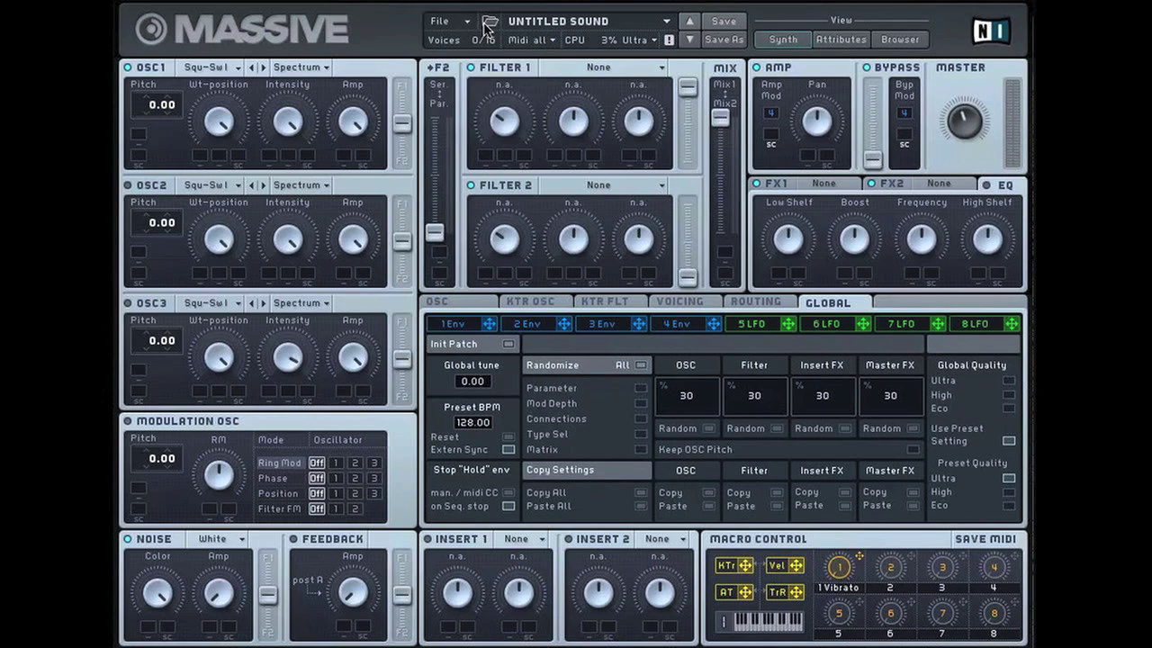
{"action": "left_click", "coordinate": [212, 73]}
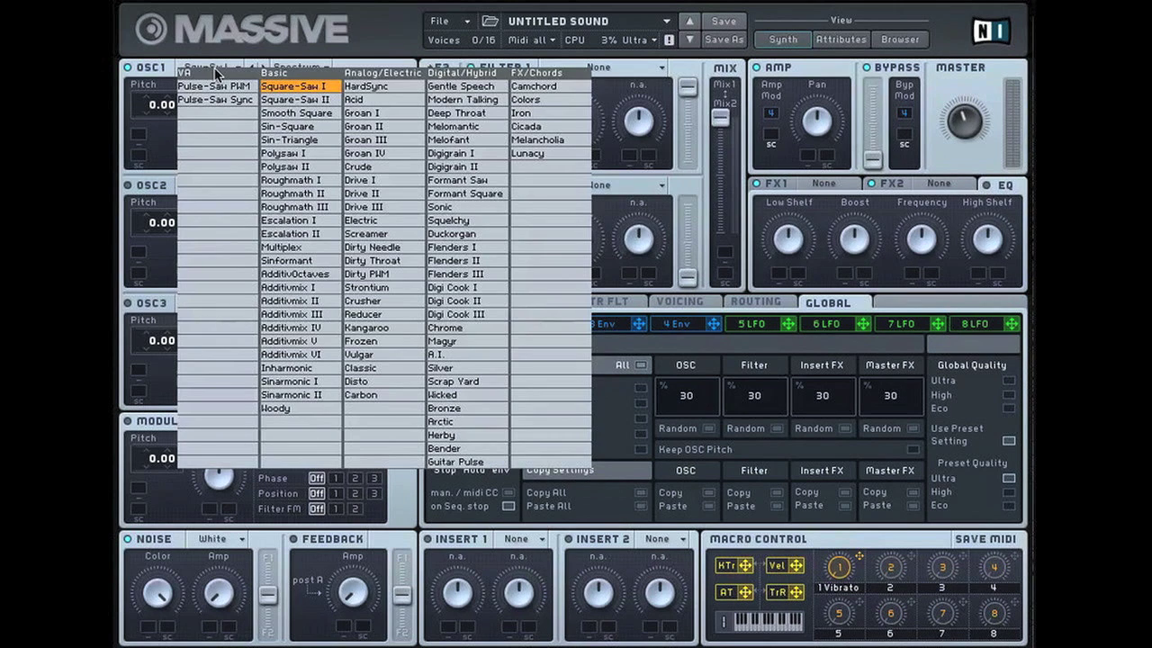
{"action": "left_click", "coordinate": [311, 114]}
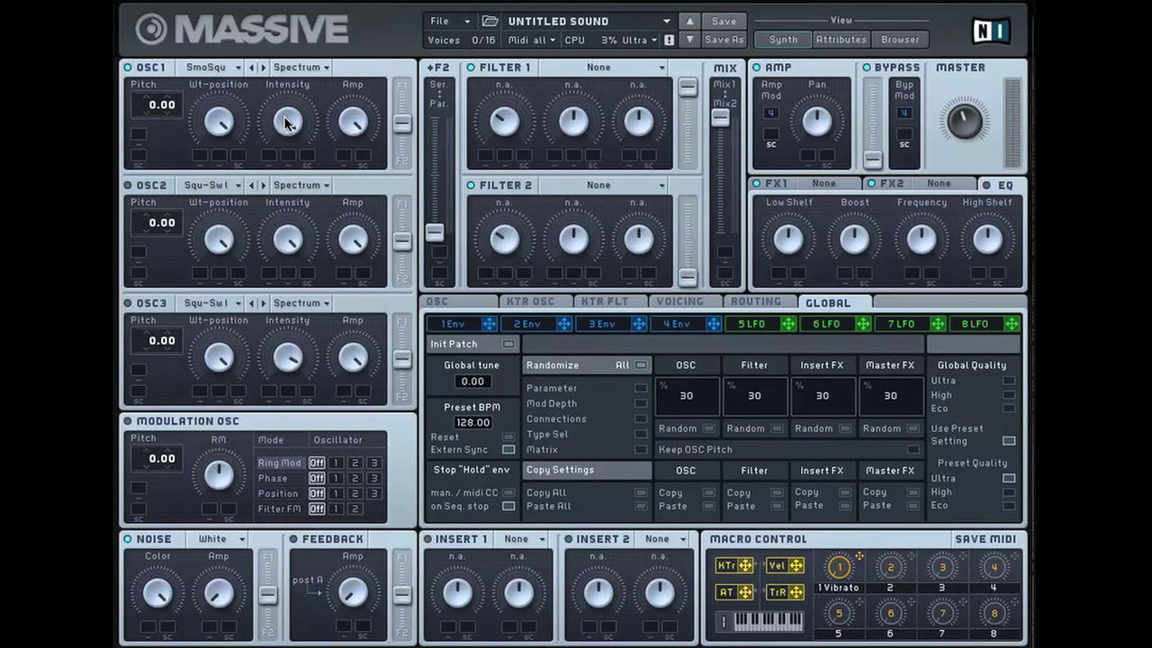
{"action": "left_click_drag", "start_coordinate": [286, 122], "coordinate": [299, 389]}
Step: Put OSC1 in Formant mode and set Filter 1 to Scream with cutoff and resonance lowered
{"action": "left_click", "coordinate": [300, 68]}
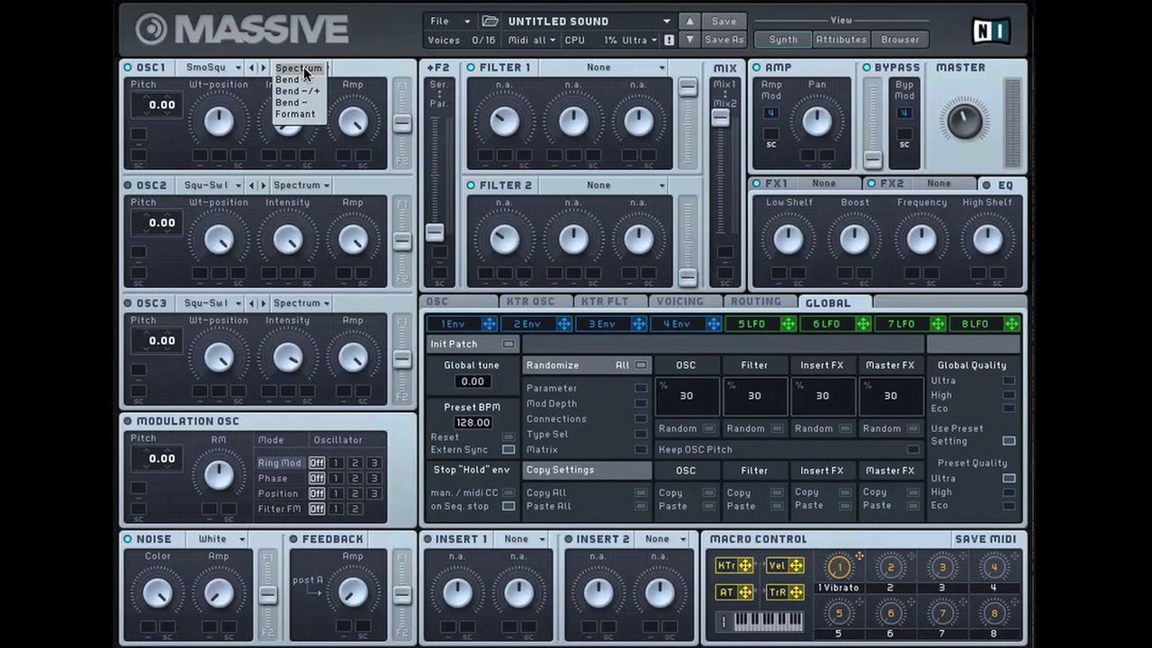
{"action": "left_click", "coordinate": [311, 114]}
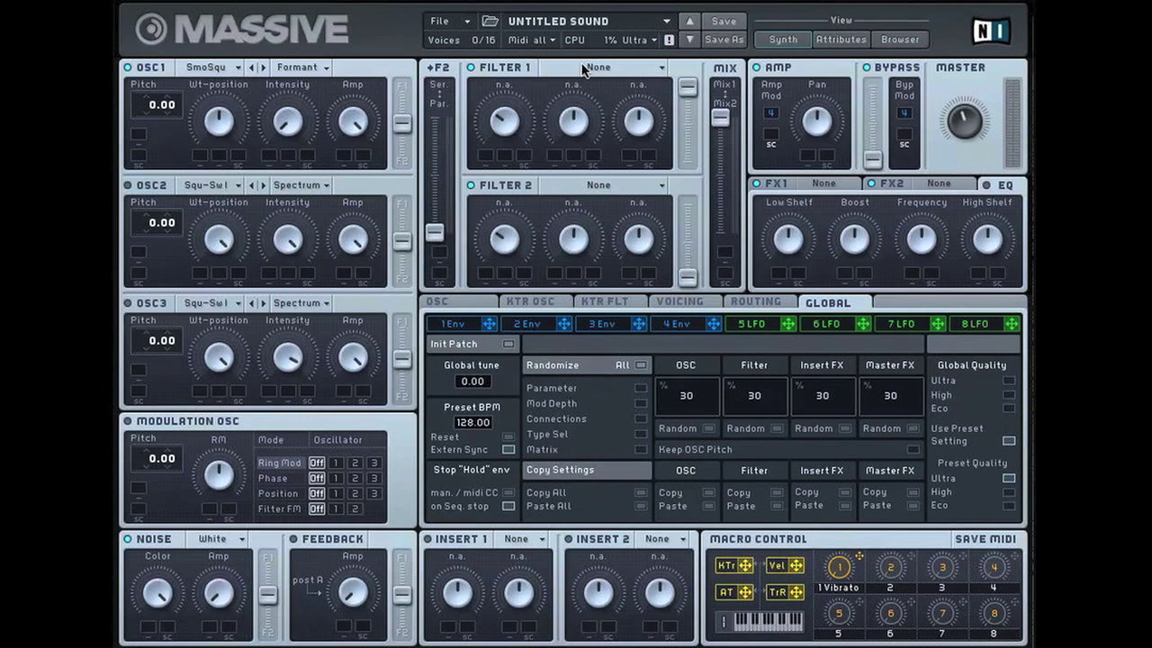
{"action": "left_click", "coordinate": [587, 69]}
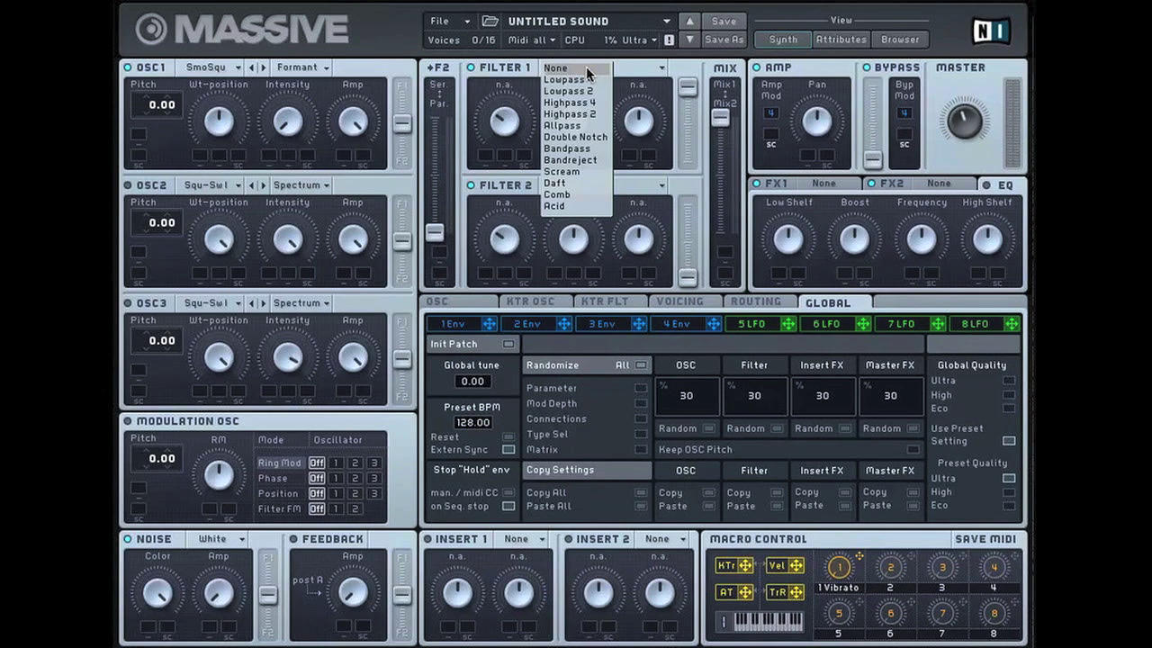
{"action": "left_click", "coordinate": [582, 171]}
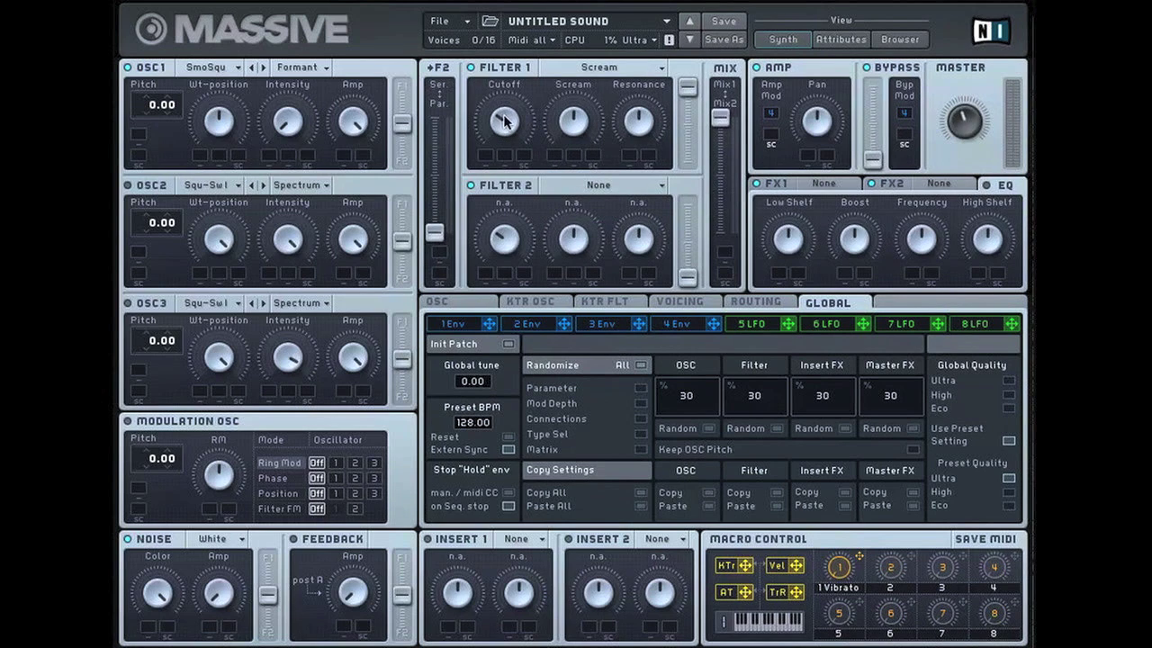
{"action": "left_click_drag", "start_coordinate": [504, 121], "coordinate": [505, 207]}
{"action": "left_click_drag", "start_coordinate": [637, 126], "coordinate": [637, 180]}
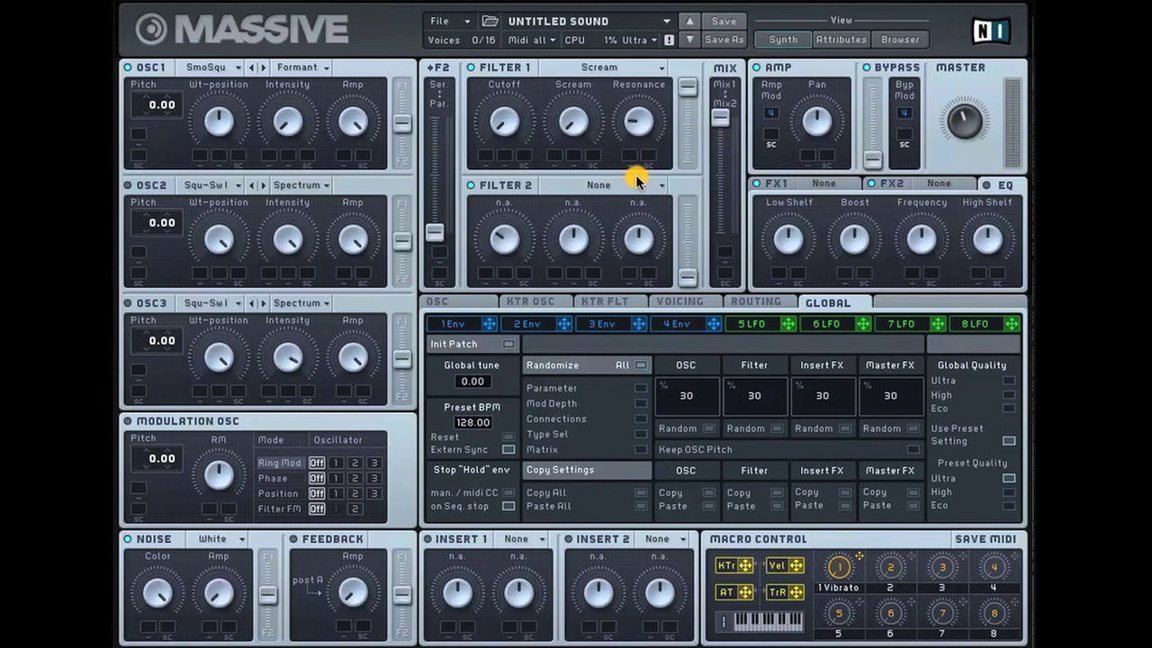
Step: Assign envelope 1 to the cutoff mod slot, drag up its depth, and show the 1 Env page
{"action": "right_click", "coordinate": [484, 163]}
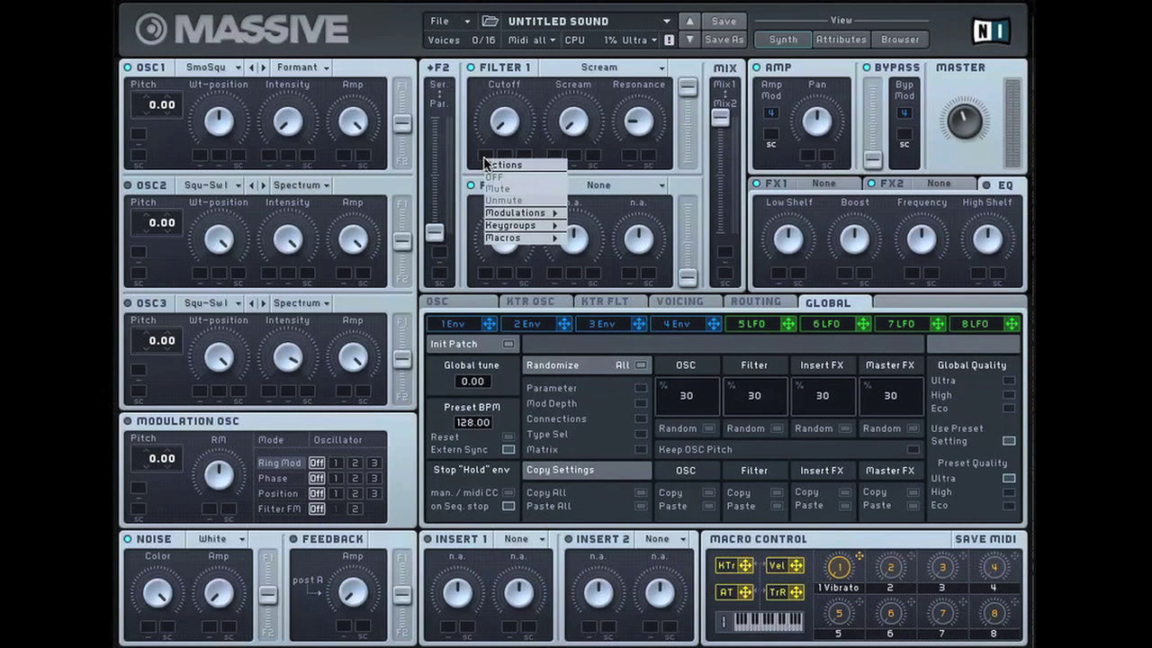
{"action": "mouse_move", "coordinate": [529, 216]}
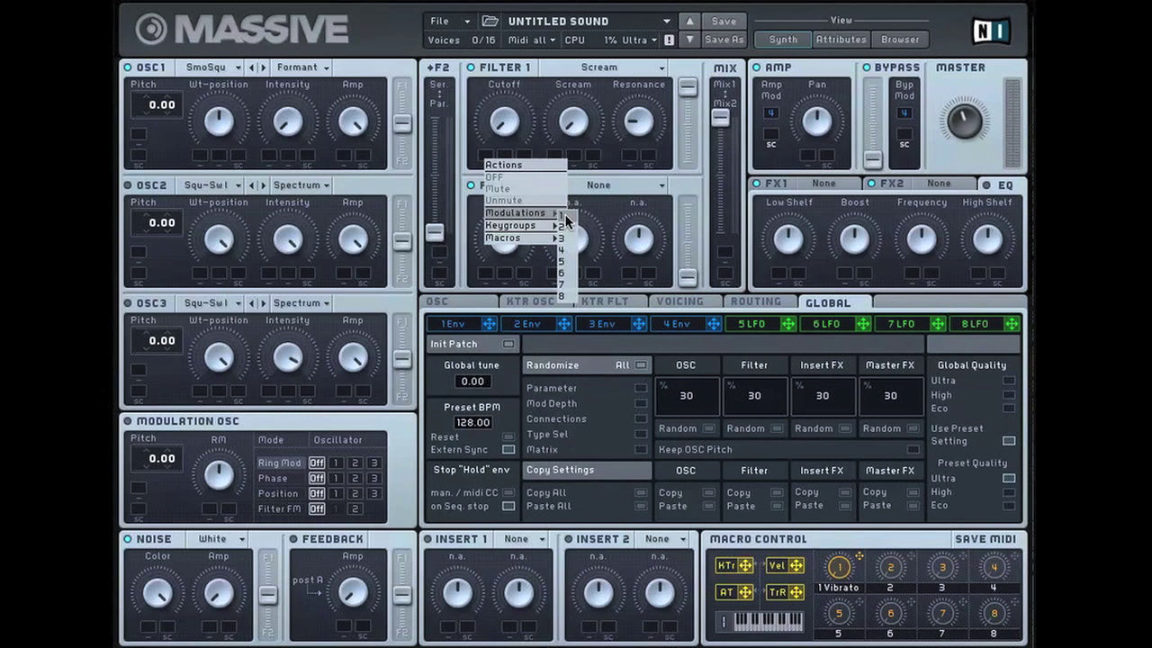
{"action": "left_click", "coordinate": [565, 214]}
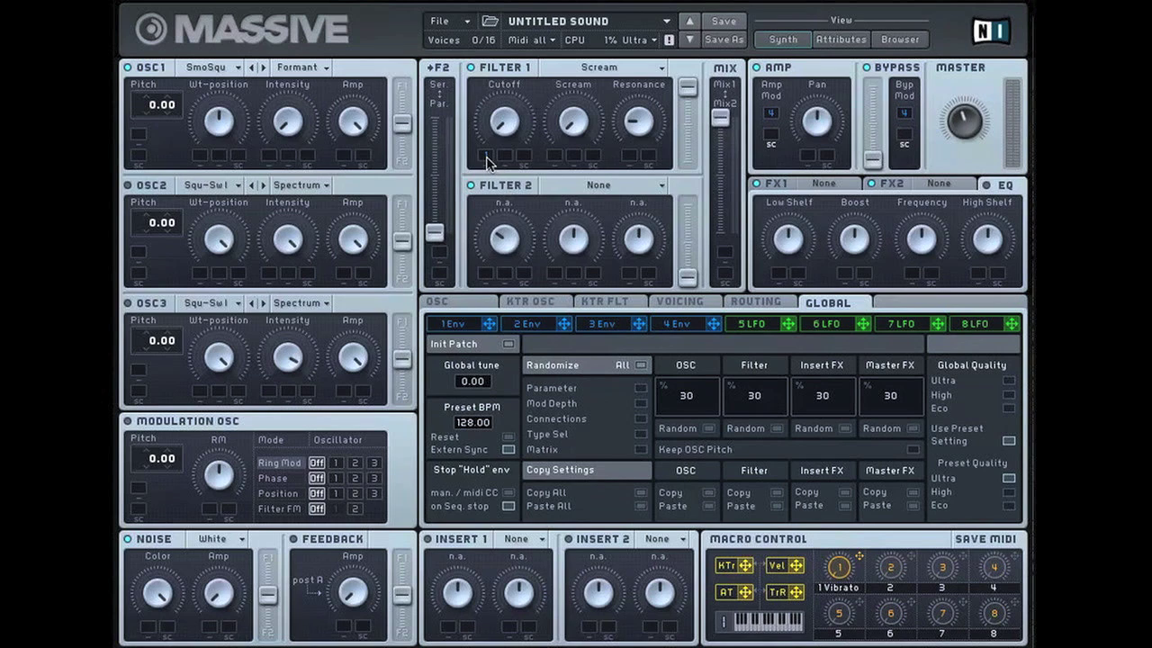
{"action": "left_click_drag", "start_coordinate": [486, 160], "coordinate": [498, 11]}
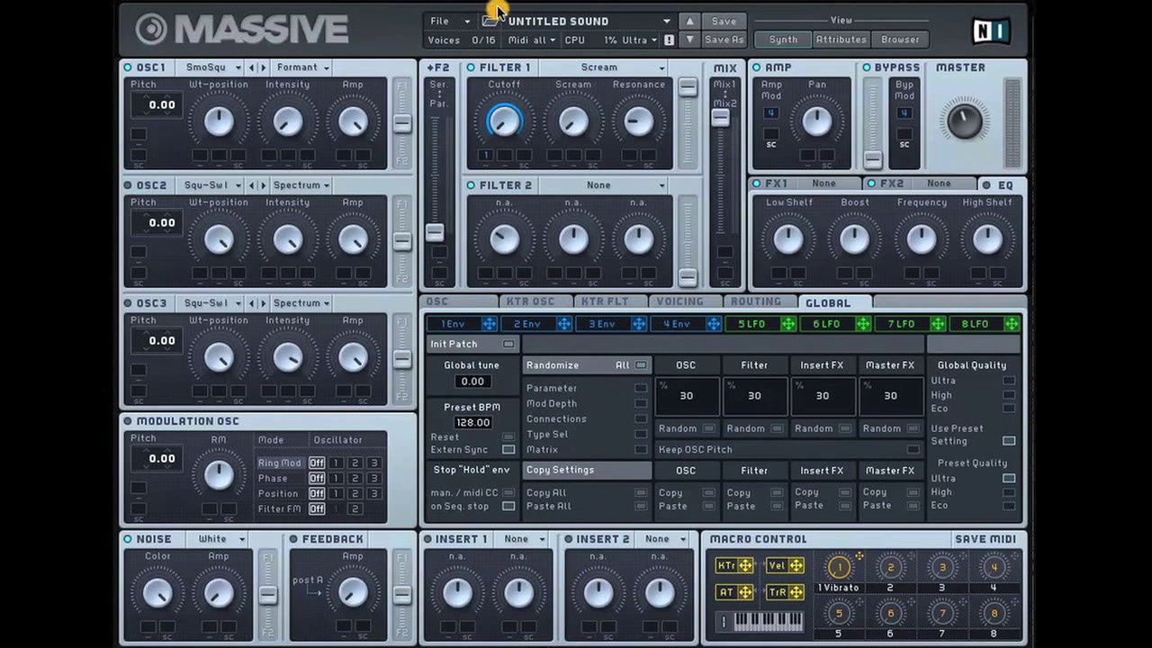
{"action": "left_click", "coordinate": [456, 324]}
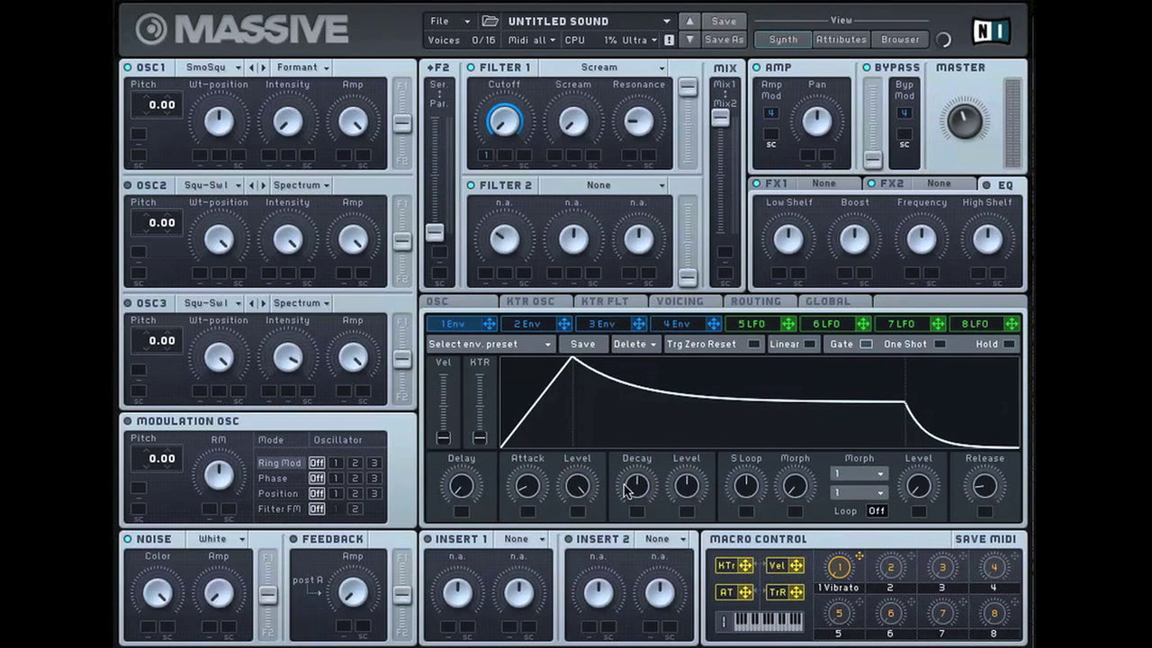
Step: Shorten envelope 1's attack, decay and release and lower its decay level
{"action": "left_click_drag", "start_coordinate": [531, 490], "coordinate": [536, 509]}
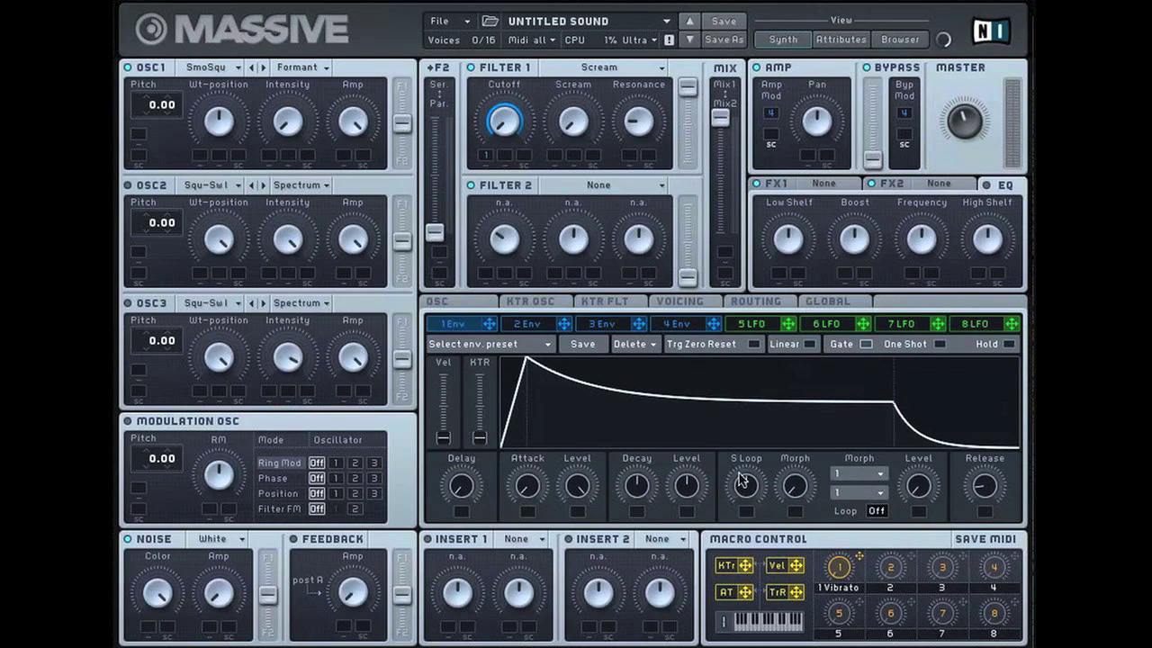
{"action": "left_click_drag", "start_coordinate": [688, 486], "coordinate": [683, 528]}
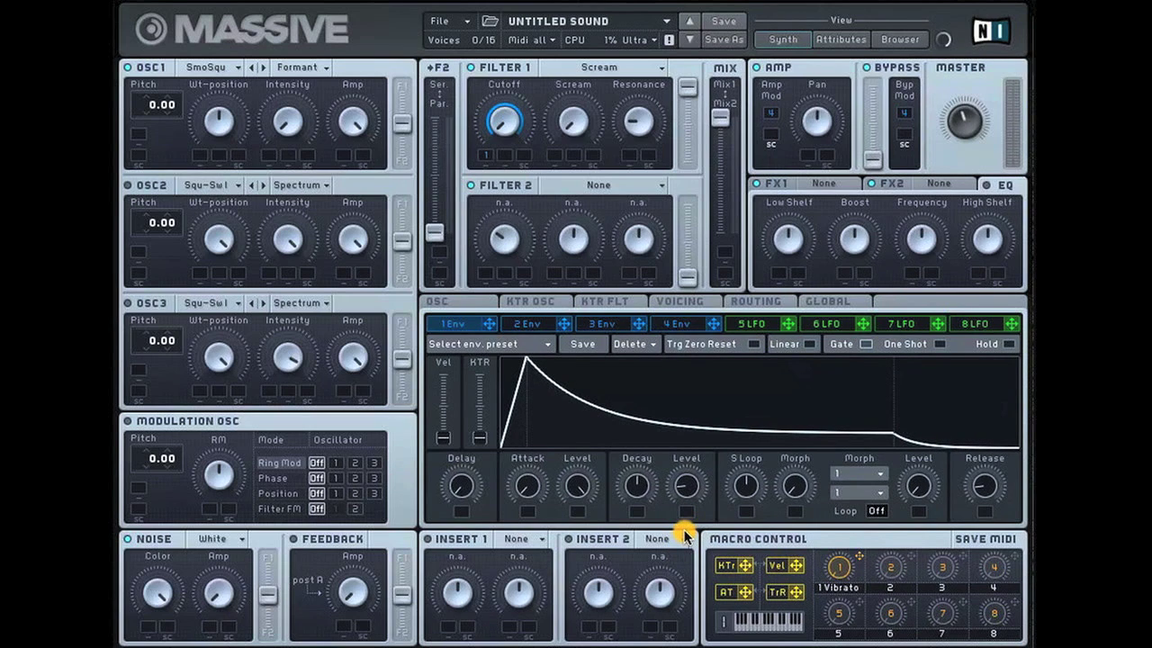
{"action": "left_click_drag", "start_coordinate": [635, 479], "coordinate": [633, 515]}
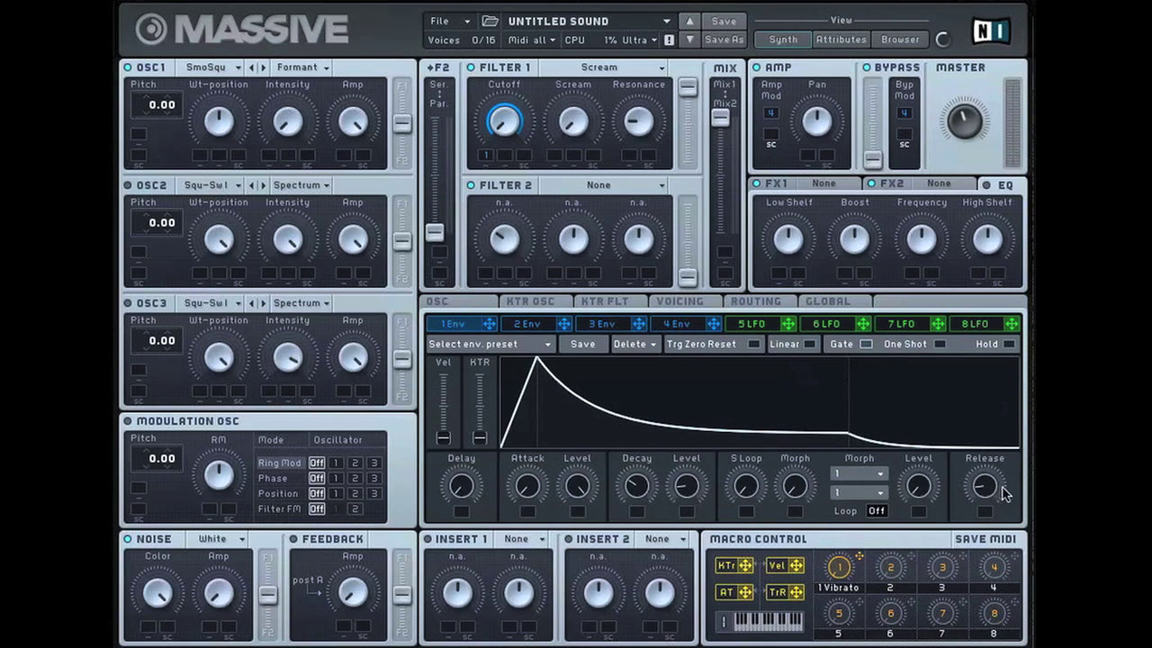
{"action": "left_click_drag", "start_coordinate": [986, 490], "coordinate": [986, 500]}
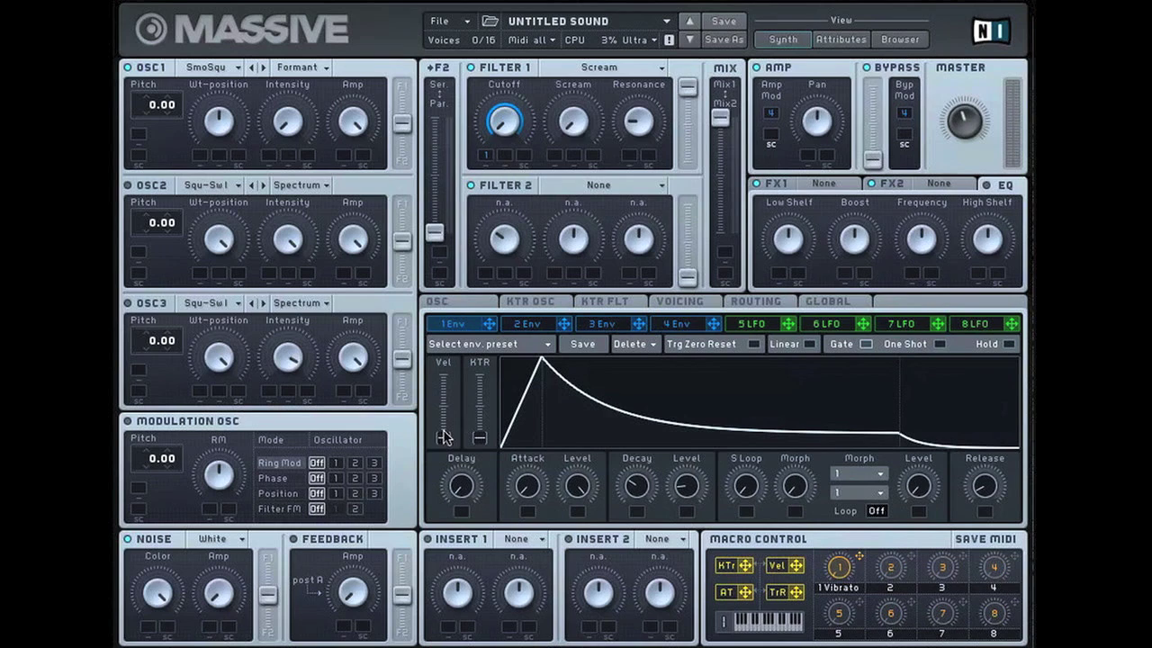
Step: Push envelope 1's Vel slider upward to increase its velocity sensitivity
{"action": "left_click_drag", "start_coordinate": [442, 441], "coordinate": [445, 407]}
{"action": "mouse_move", "coordinate": [445, 411]}
{"action": "left_mouse_down"}
{"action": "mouse_move", "coordinate": [446, 384]}
{"action": "mouse_move", "coordinate": [444, 427]}
{"action": "mouse_move", "coordinate": [447, 385]}
{"action": "left_mouse_up"}
{"action": "left_click_drag", "start_coordinate": [446, 389], "coordinate": [446, 391]}
Step: Load a Parabolic Shaper into Insert 1 with its drive turned down
{"action": "left_click", "coordinate": [518, 539]}
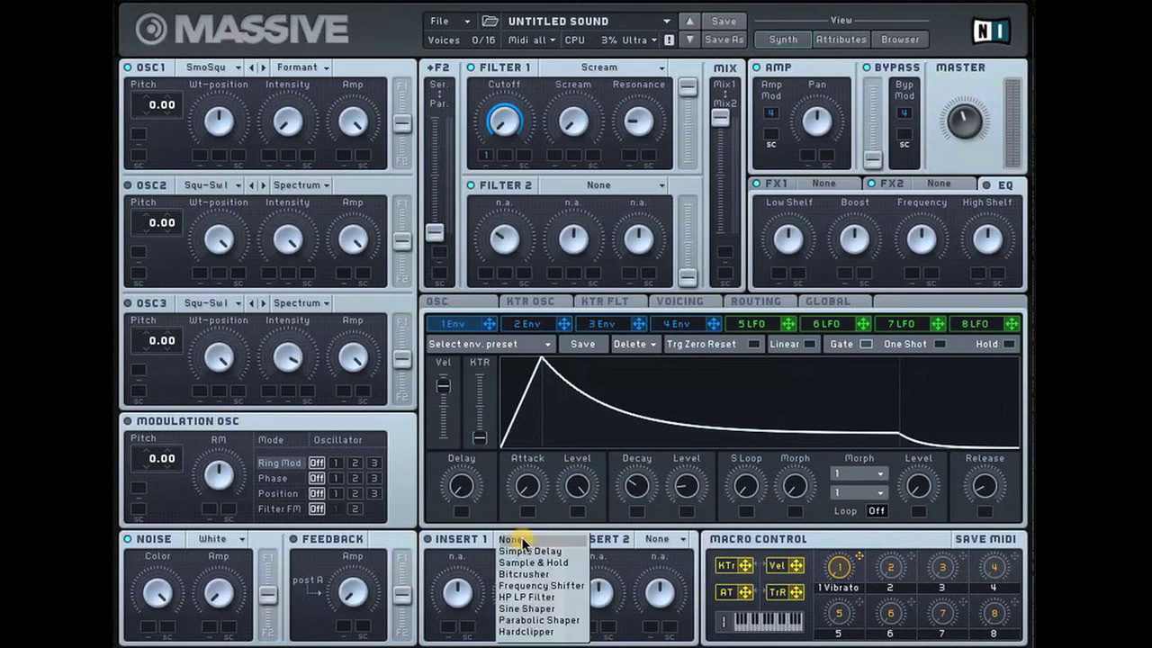
{"action": "left_click", "coordinate": [557, 620]}
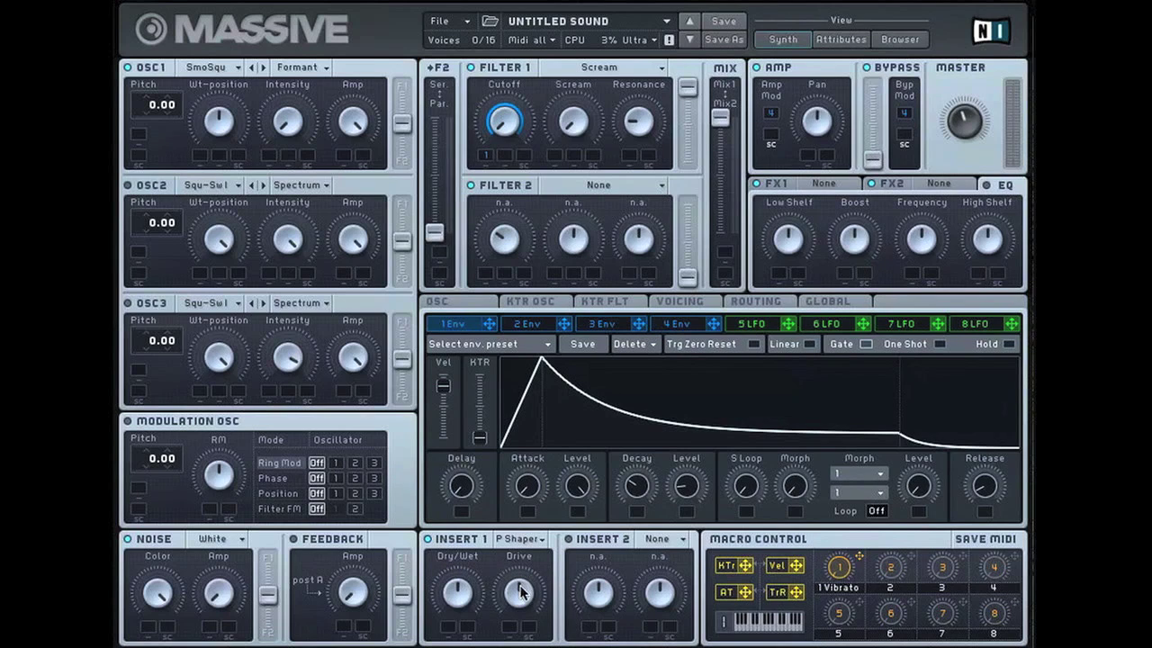
{"action": "left_click_drag", "start_coordinate": [518, 589], "coordinate": [529, 617]}
{"action": "left_click", "coordinate": [457, 592]}
{"action": "left_click", "coordinate": [529, 594]}
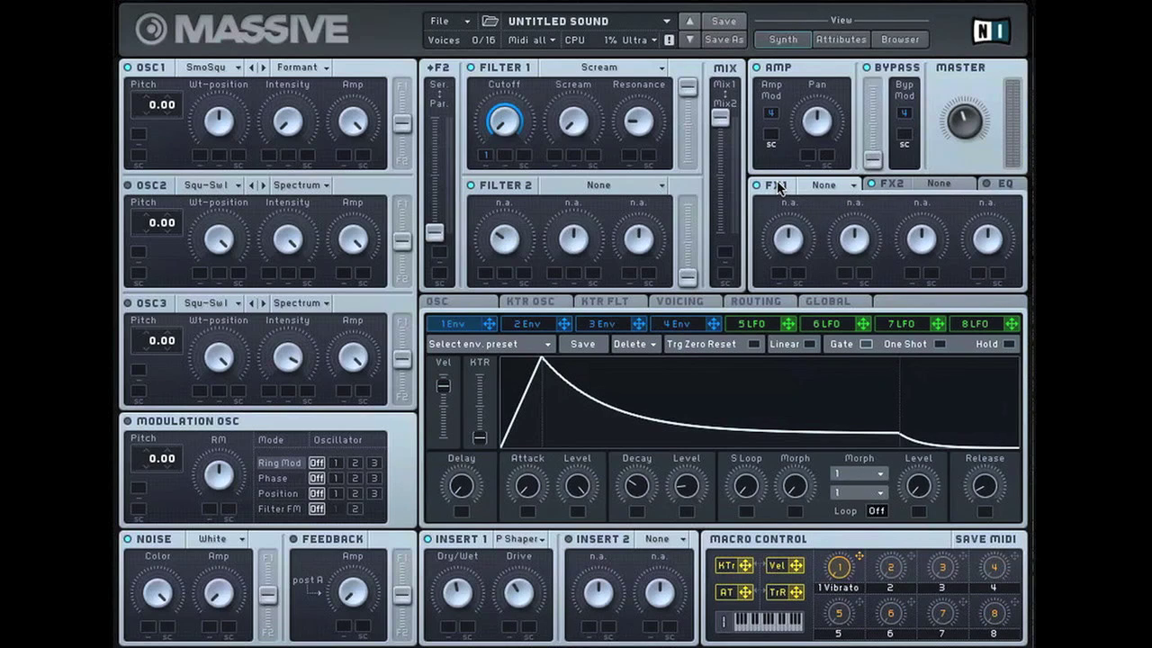
Step: Put a Reverb in FX1 and lower its dry/wet mix
{"action": "left_click", "coordinate": [853, 185]}
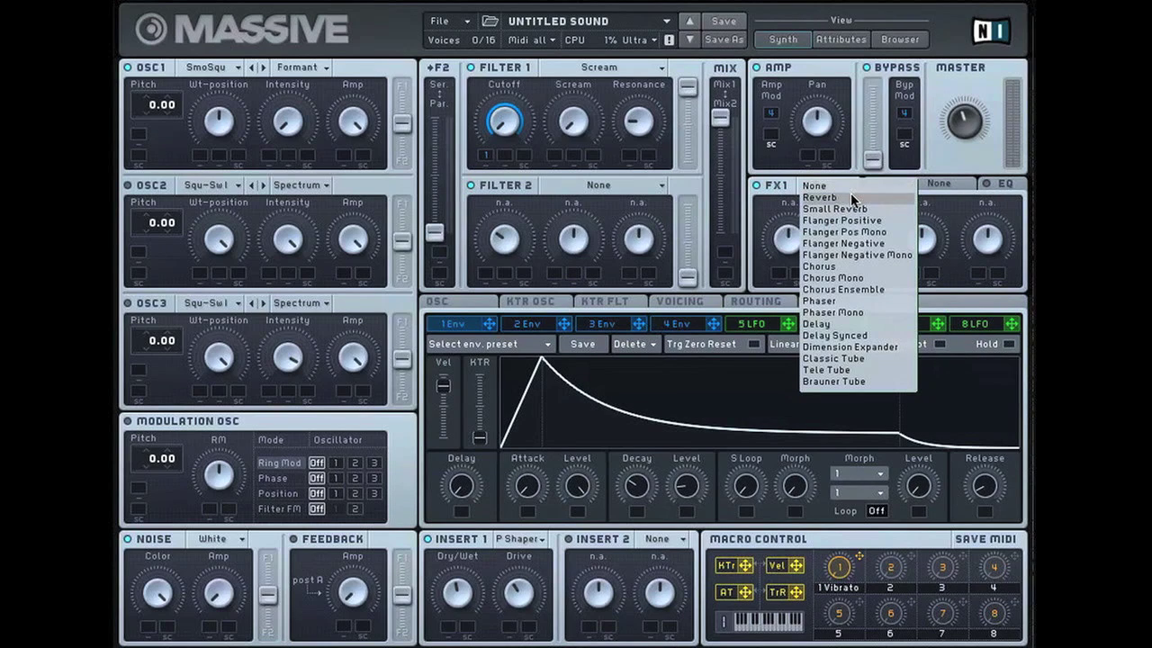
{"action": "left_click", "coordinate": [853, 197]}
{"action": "left_click_drag", "start_coordinate": [782, 237], "coordinate": [786, 305]}
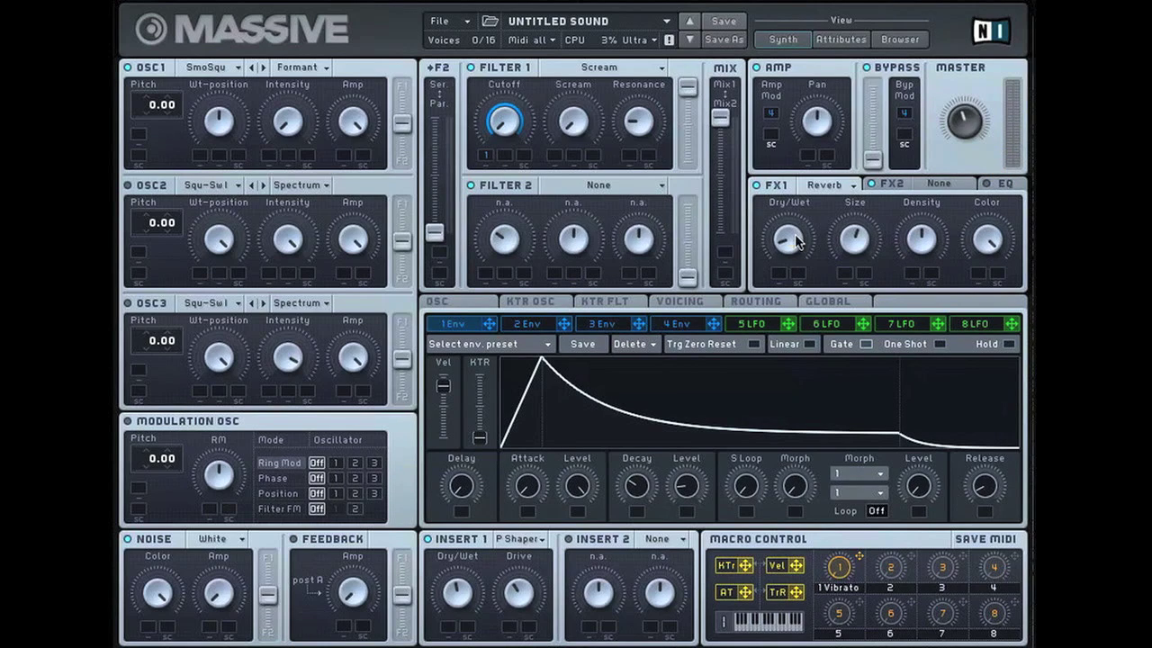
{"action": "left_click_drag", "start_coordinate": [789, 239], "coordinate": [789, 242]}
Step: Put Delay Synced in FX2 and lower its dry/wet mix
{"action": "left_click", "coordinate": [896, 187]}
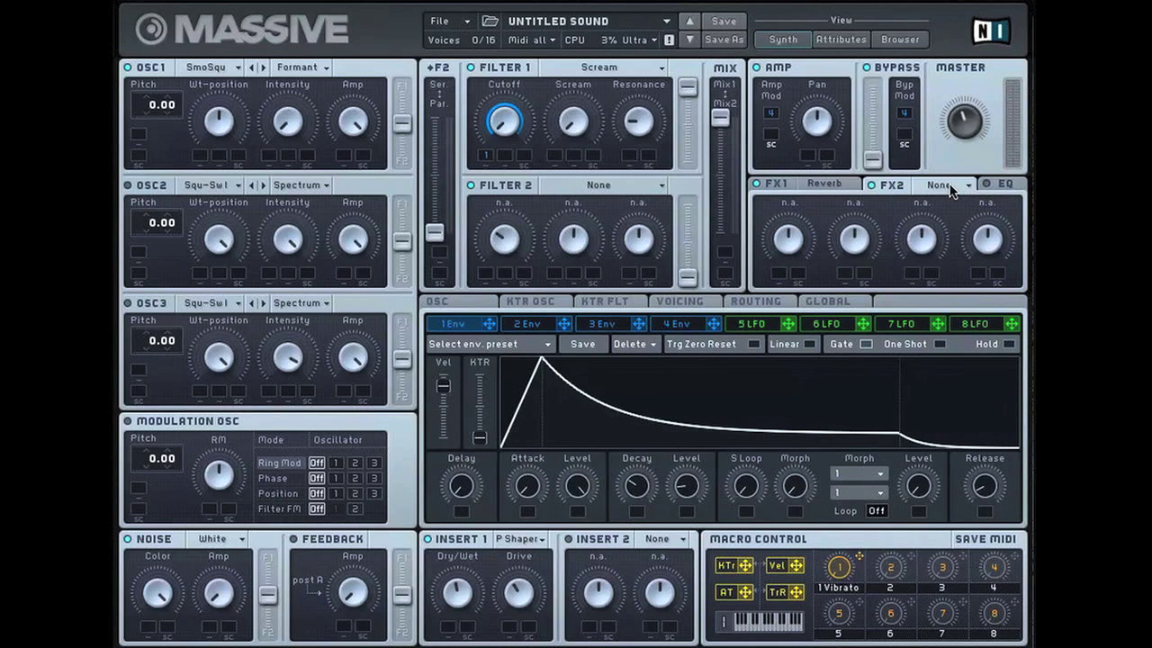
{"action": "left_click", "coordinate": [952, 187]}
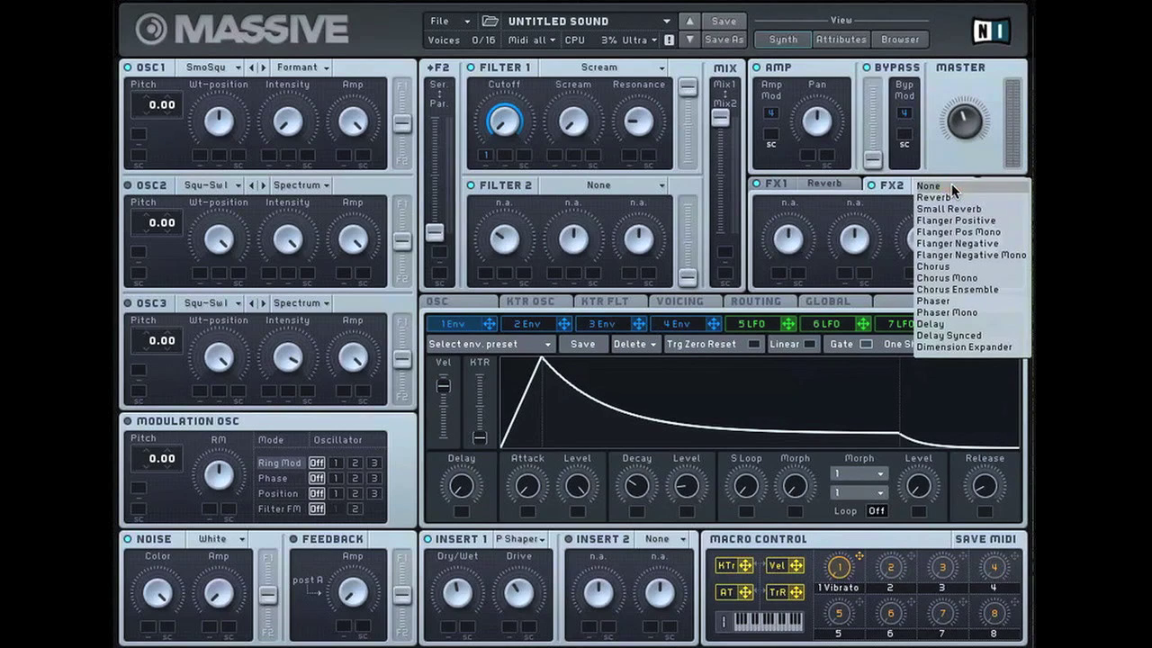
{"action": "left_click", "coordinate": [976, 337]}
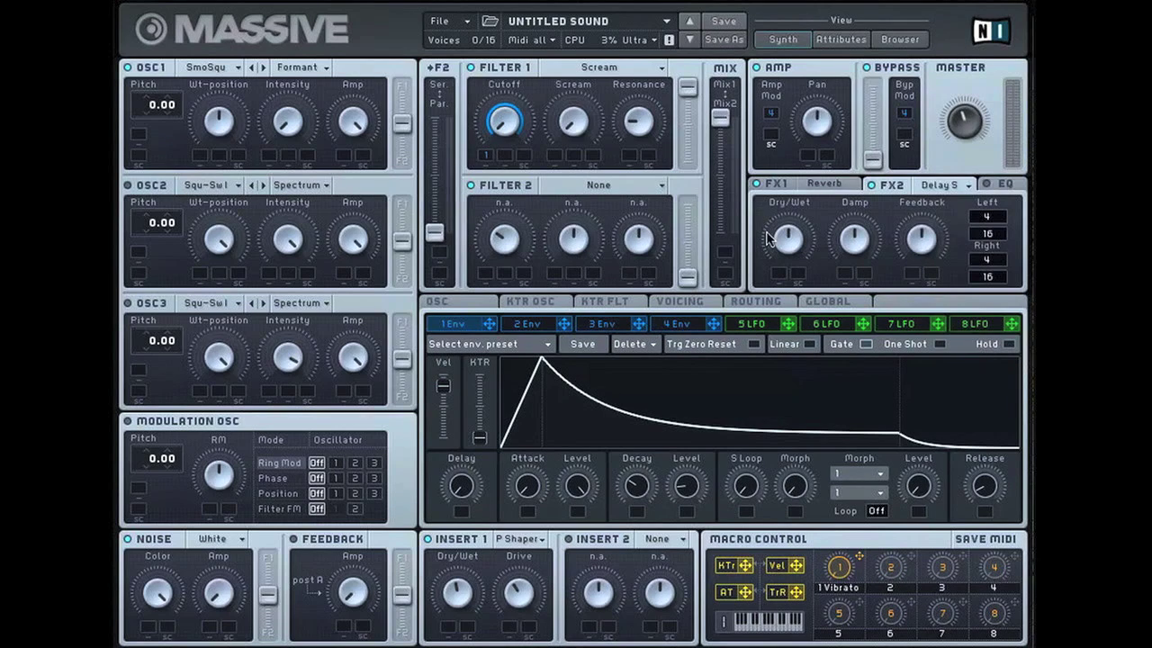
{"action": "left_click_drag", "start_coordinate": [786, 239], "coordinate": [790, 308]}
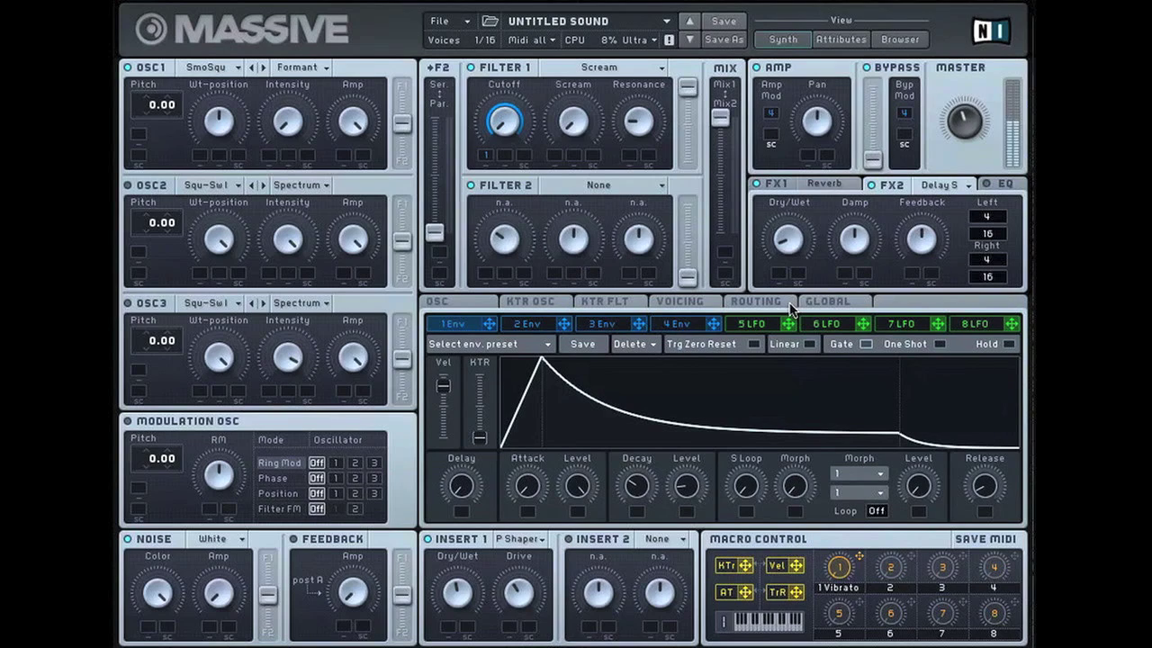